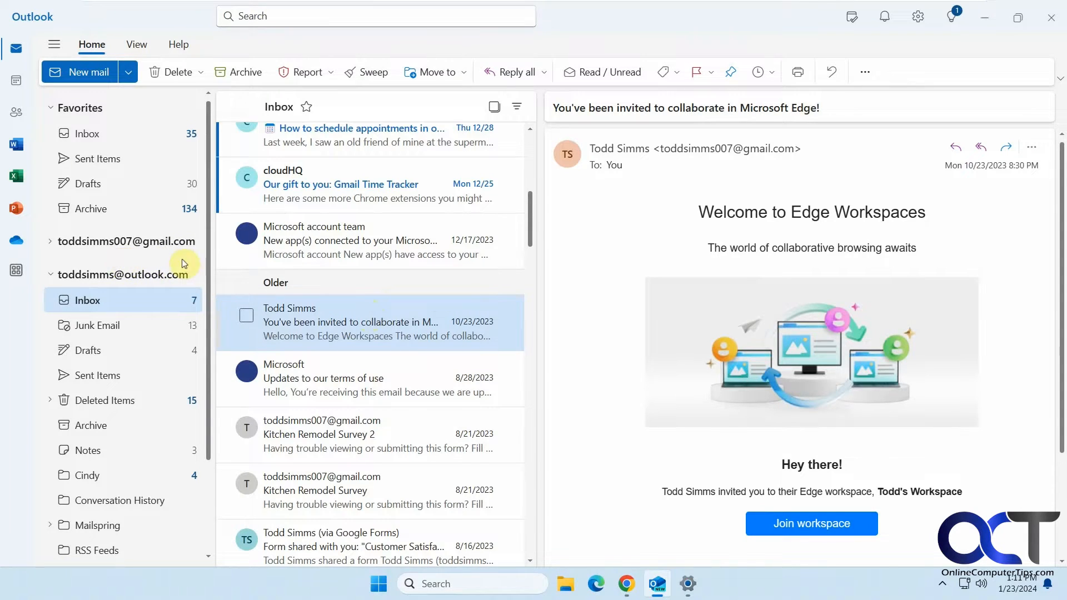
Open Automatic replies in Settings, which shows they aren't supported for the Gmail account
click(918, 25)
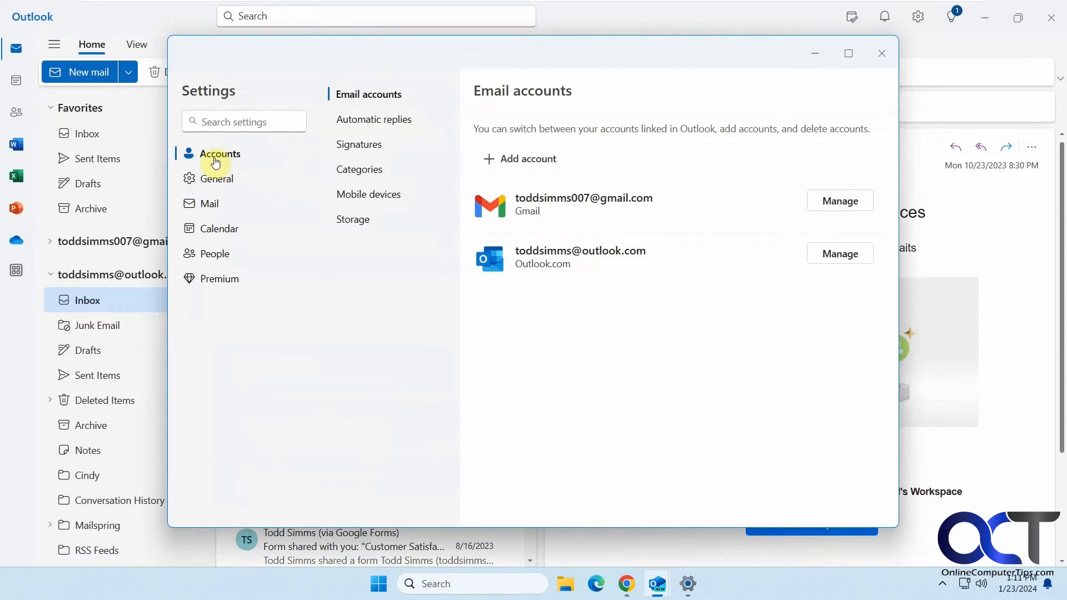
click(370, 126)
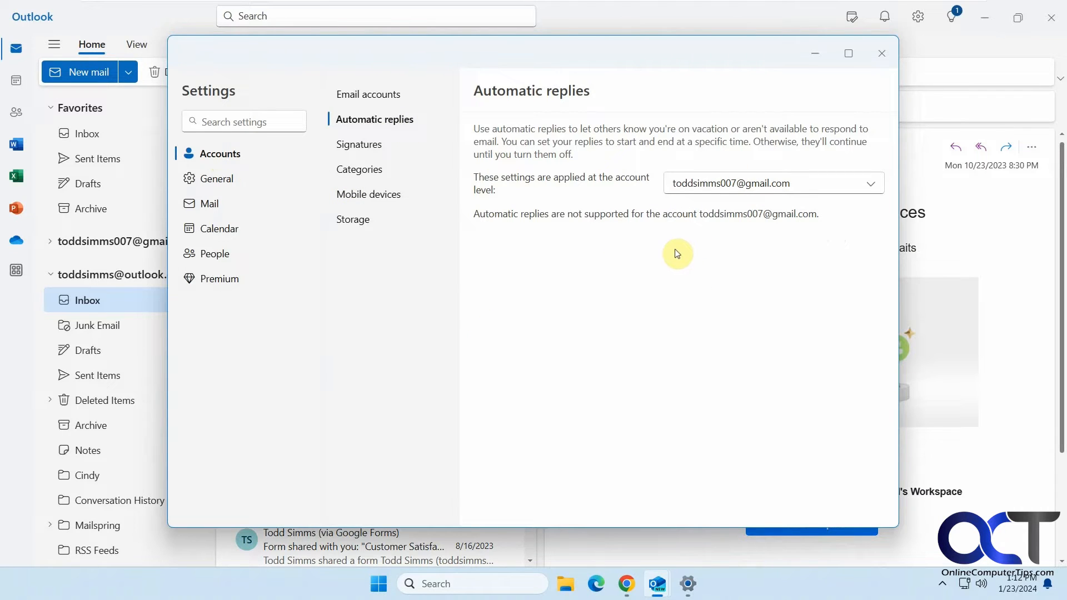
Switch to the Outlook.com account's automatic replies and block the calendar with the title 'On Vacation!'
click(766, 185)
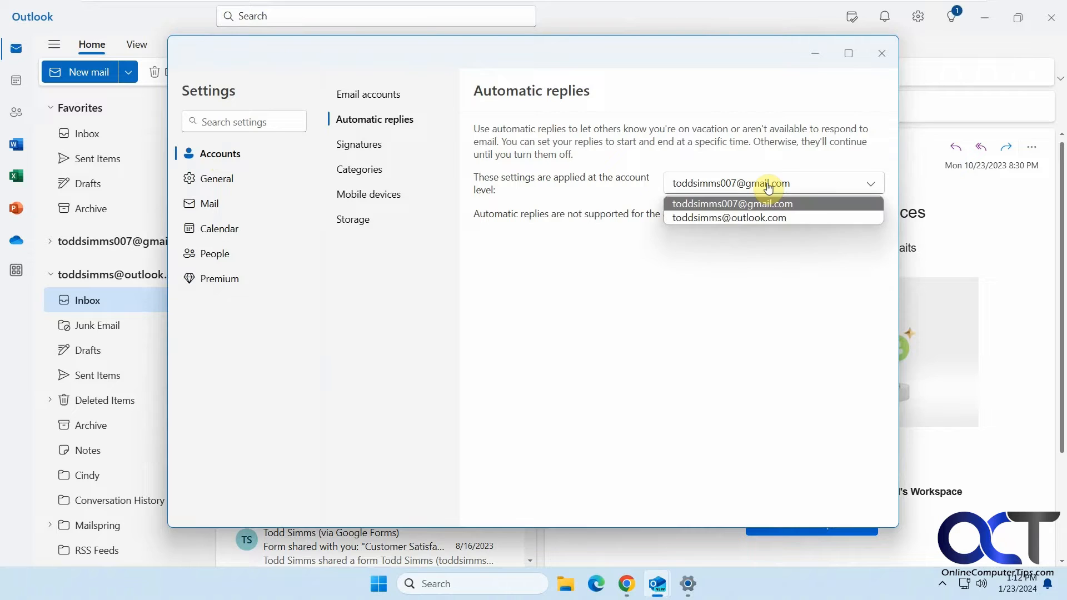
click(759, 217)
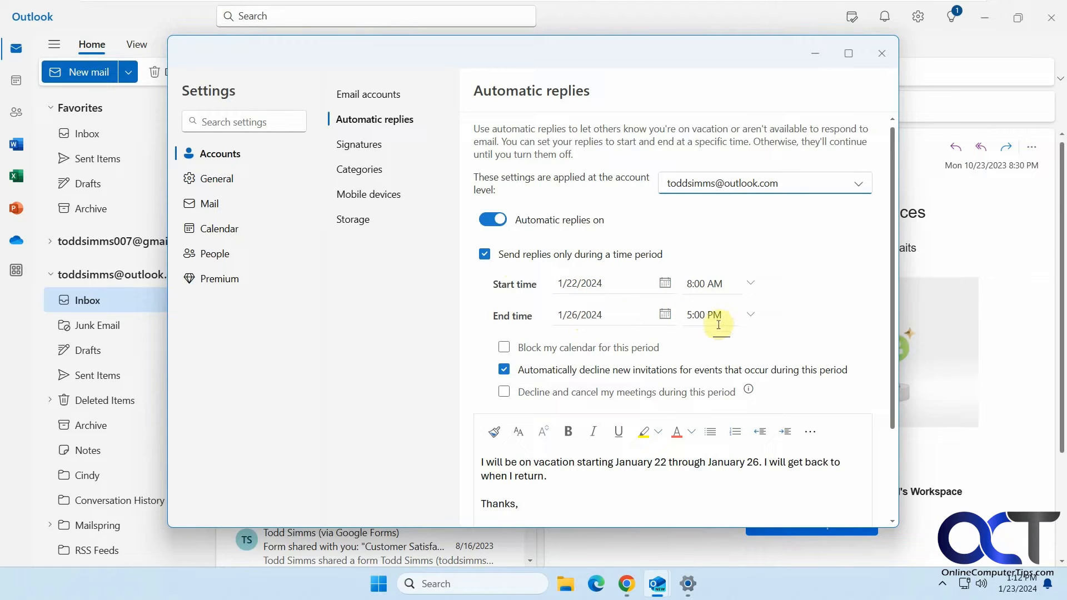
click(504, 348)
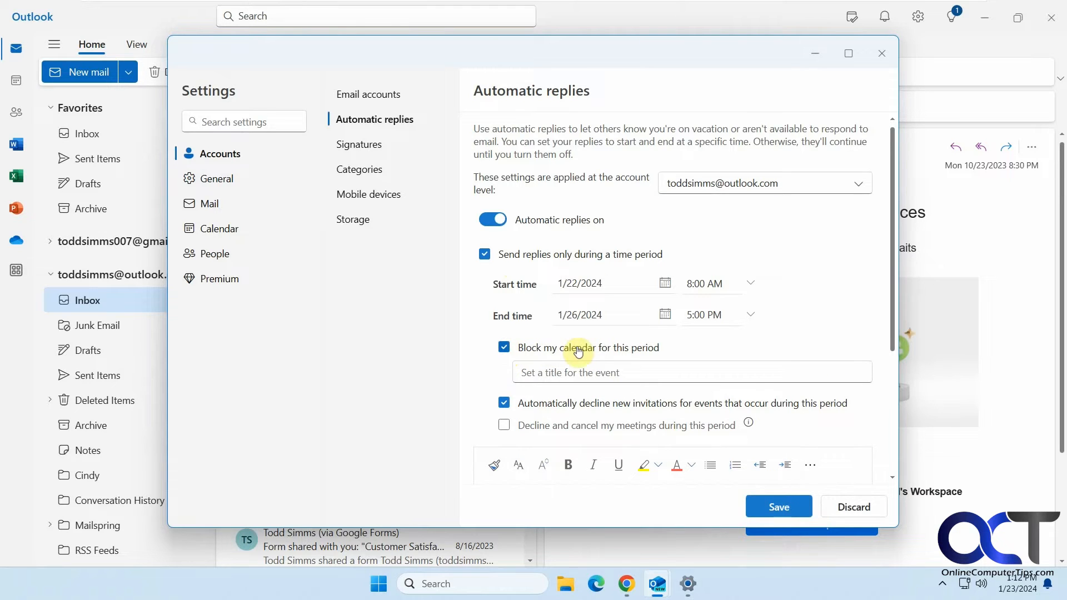
click(585, 372)
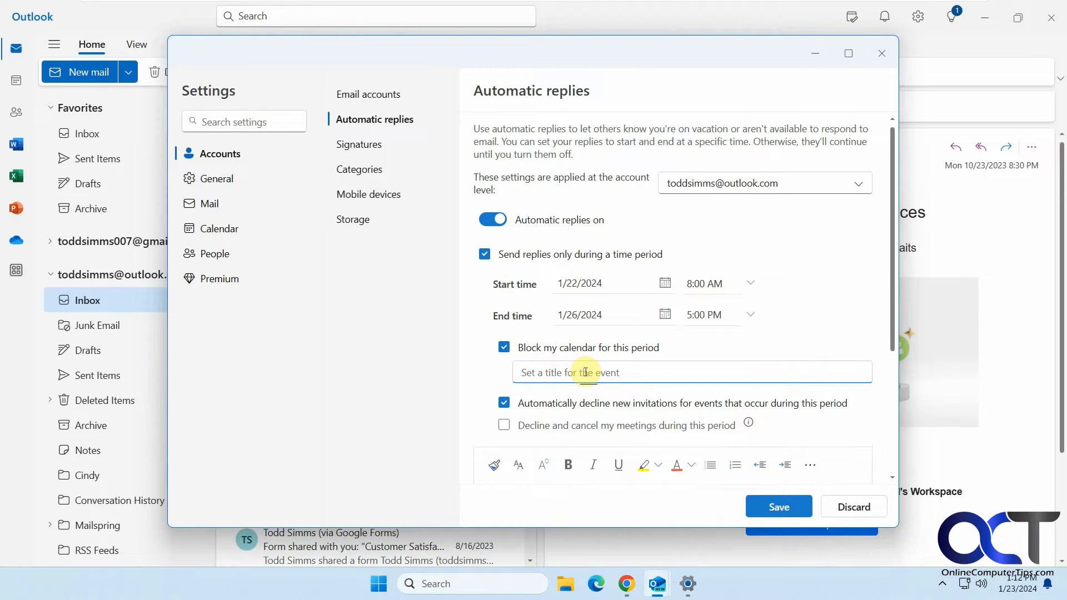
text(On Vacation!)
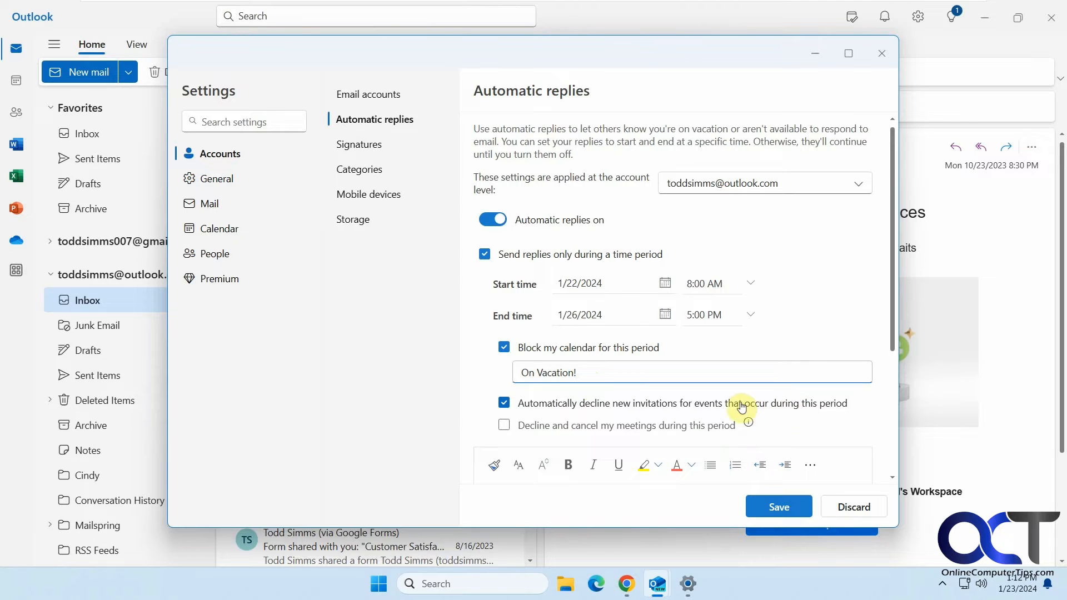
Leave existing meetings uncancelled, review the vacation reply message, and save the automatic reply settings
drag(667, 429, 670, 428)
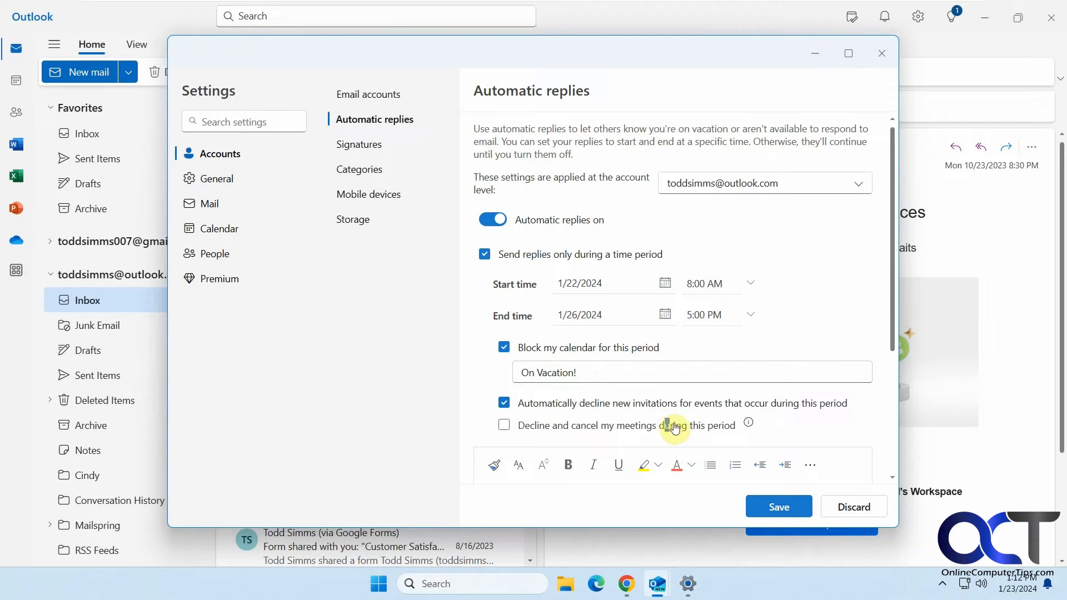
click(506, 427)
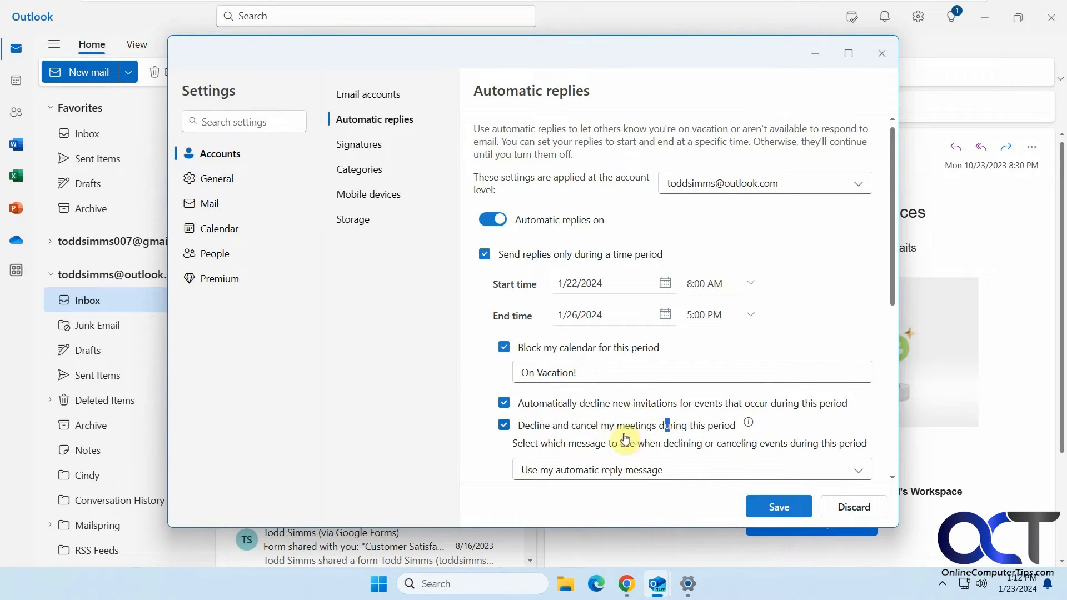
scroll(626, 439, down, 2)
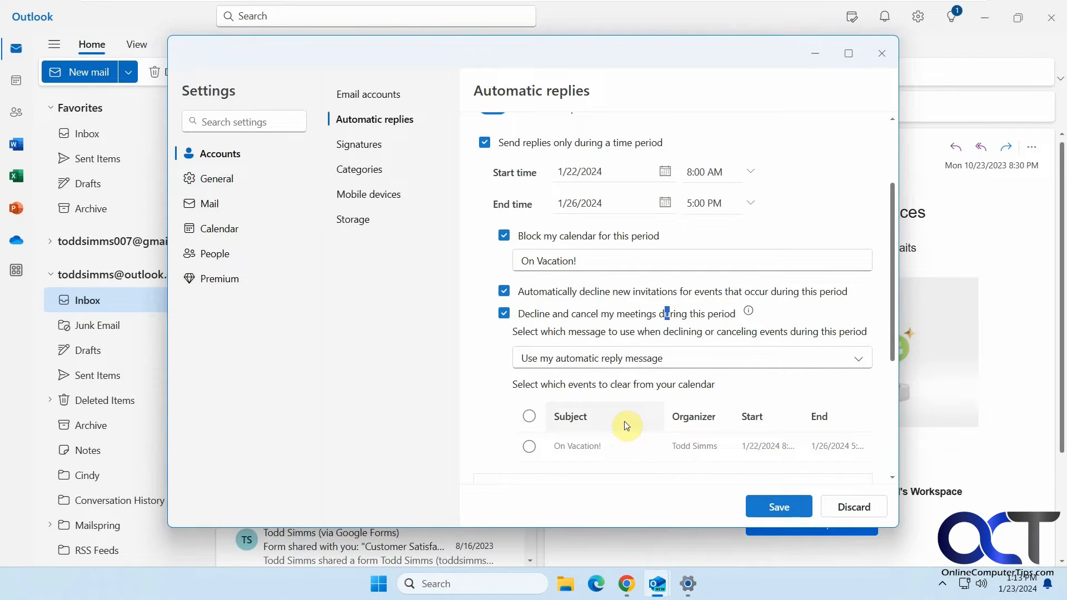
click(504, 314)
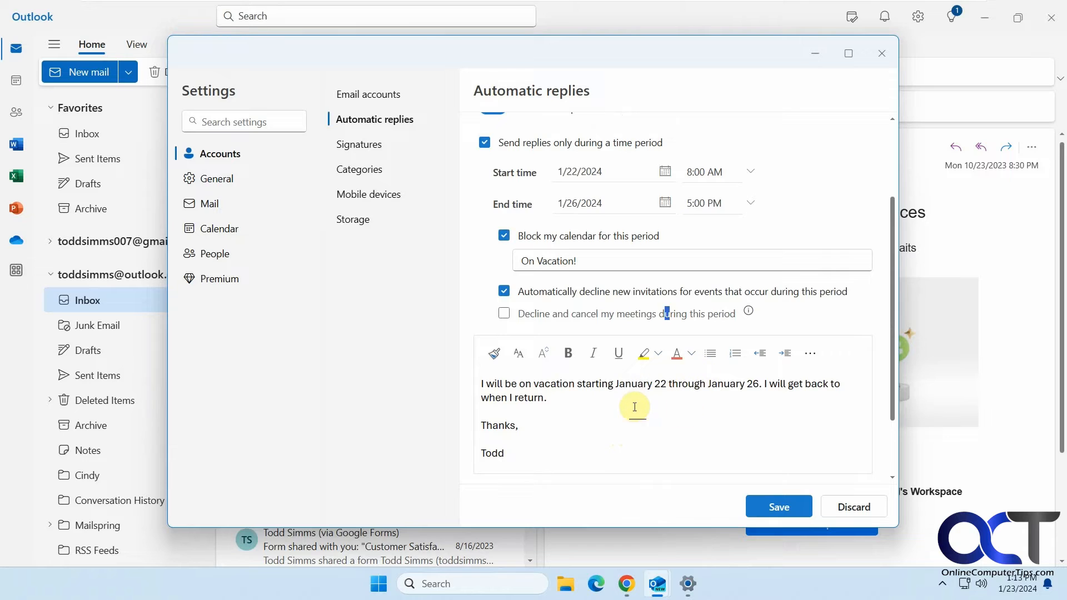
scroll(644, 409, down, 1)
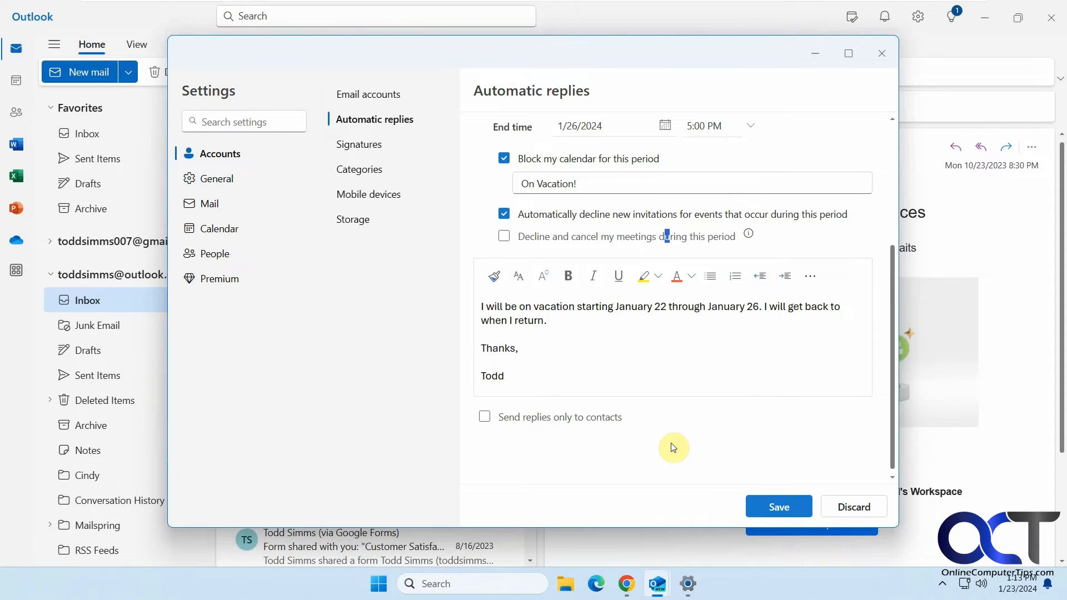
scroll(713, 451, up, 5)
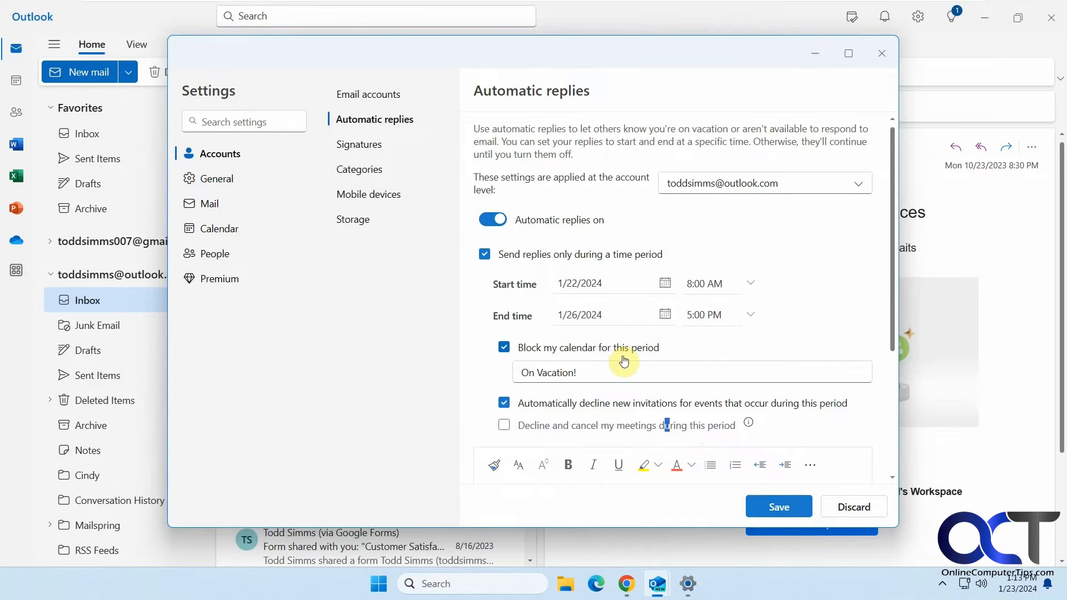
scroll(625, 355, down, 1)
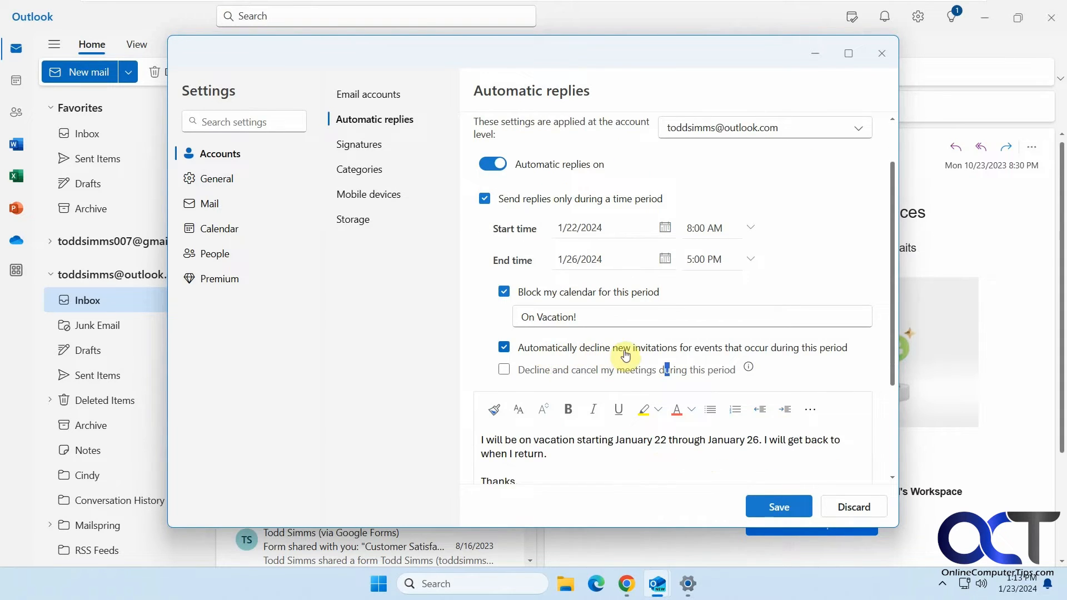
click(779, 508)
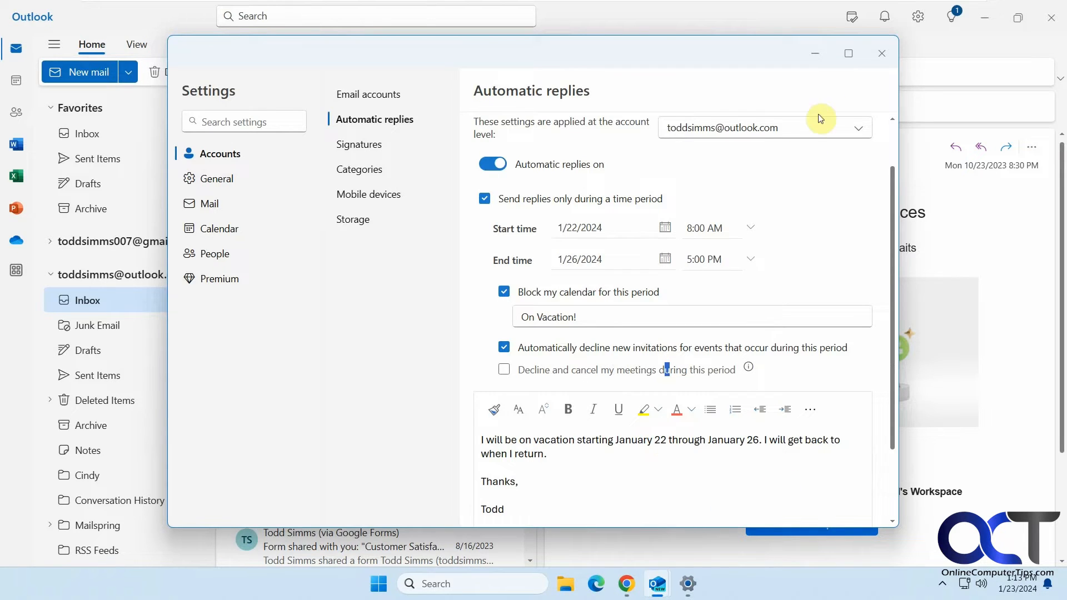
Close Settings, confirm the On Vacation! block on January 22–26, then go to Outlook.com in Chrome
click(879, 54)
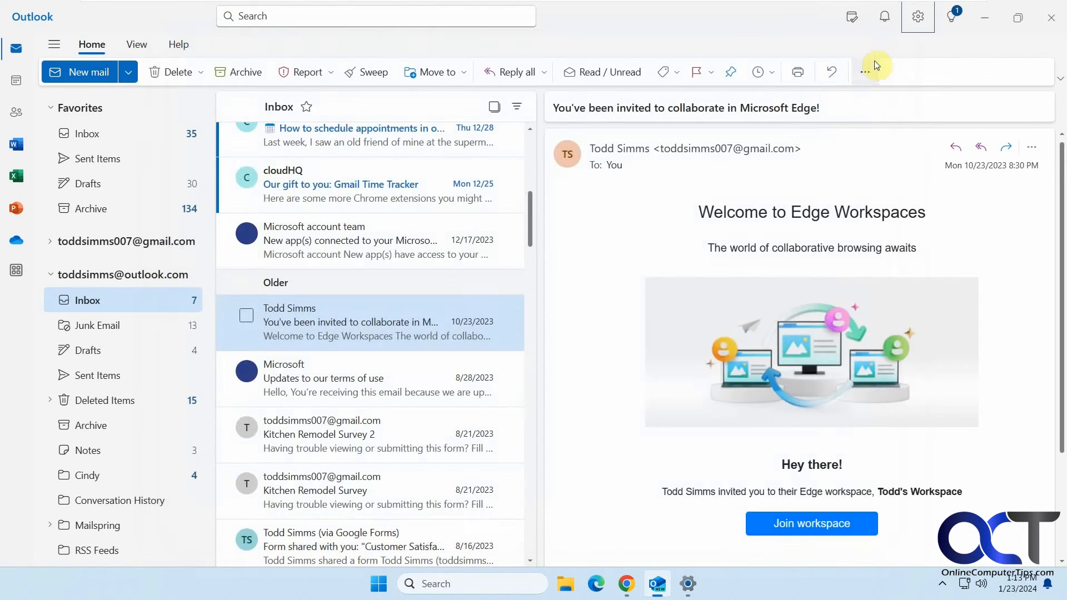
click(16, 89)
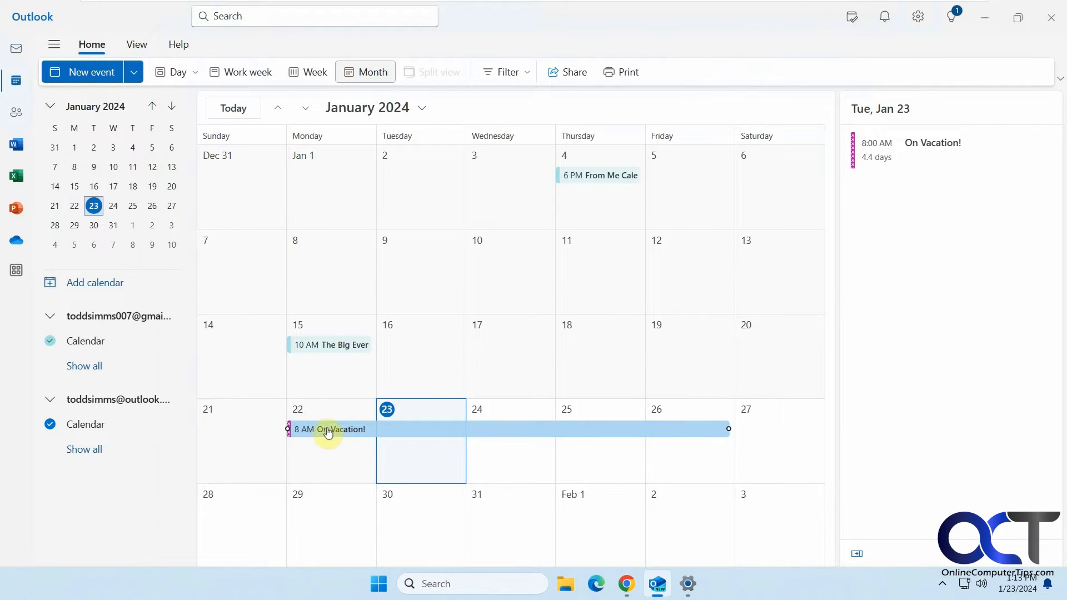
click(17, 58)
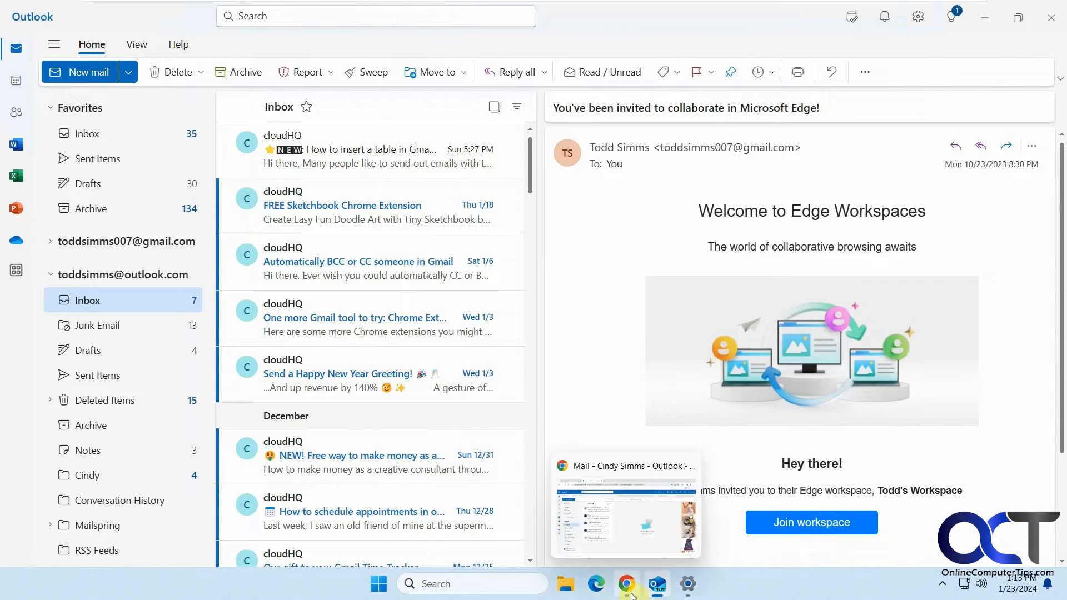
click(630, 593)
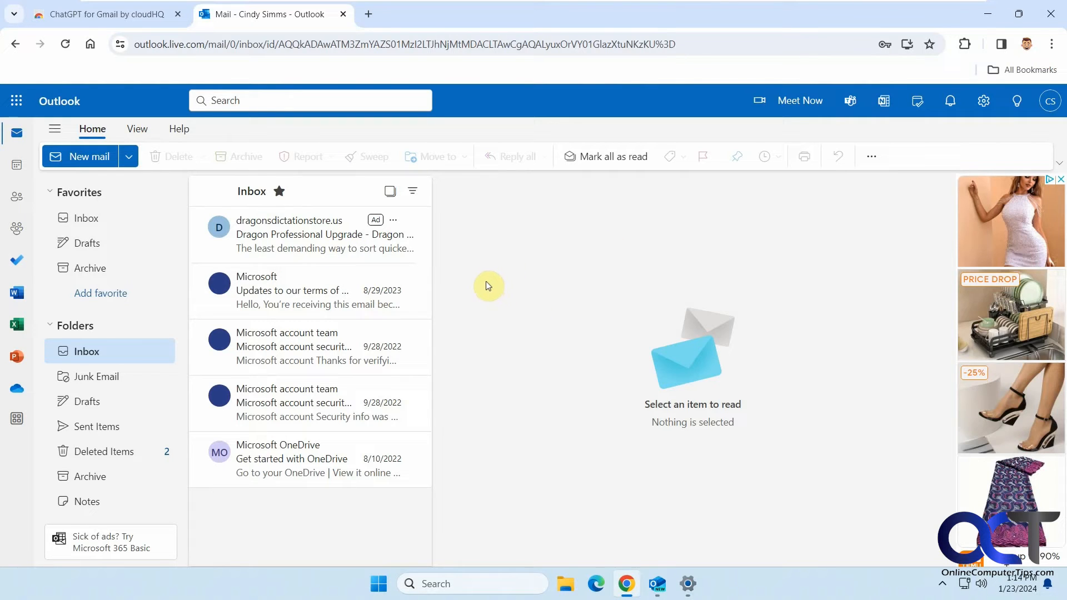
Send a 'How about lunch?' test email to the vacationing Outlook.com address and check its desktop inbox
click(101, 162)
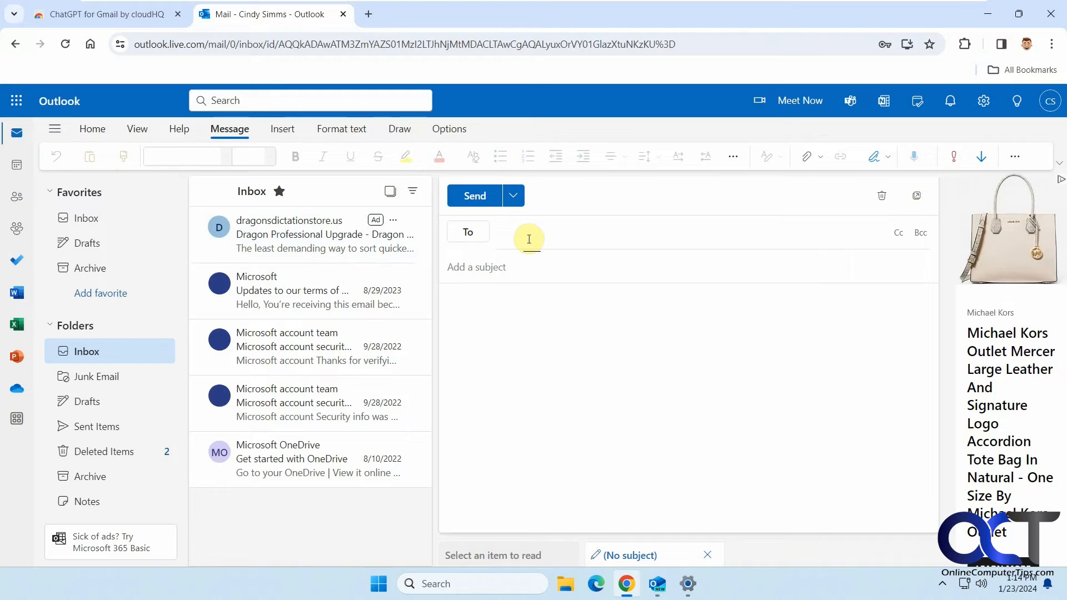
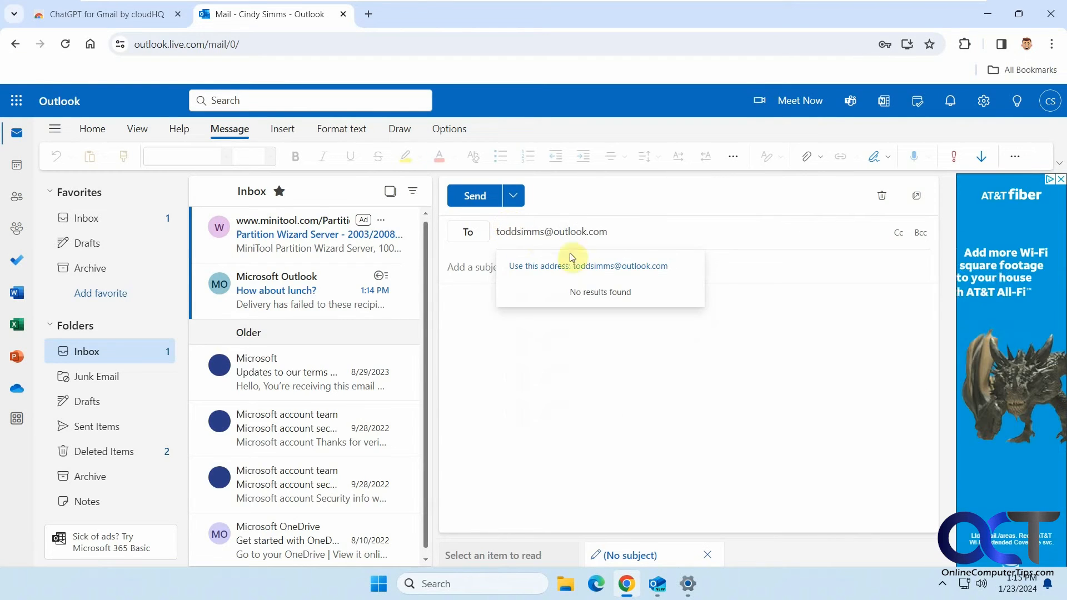
click(611, 266)
text(How)
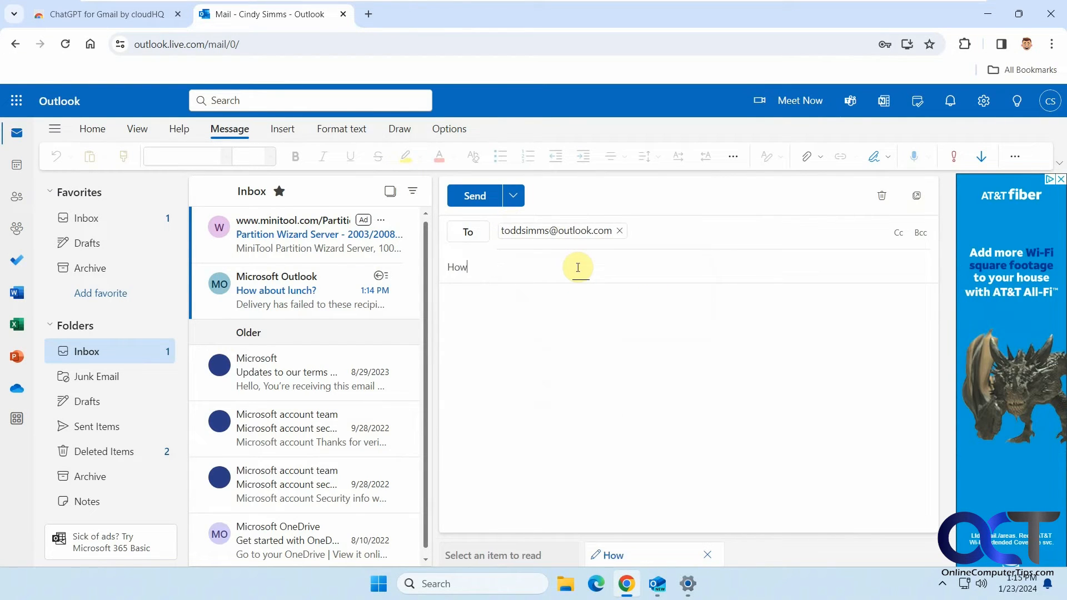
text( about lunch?)
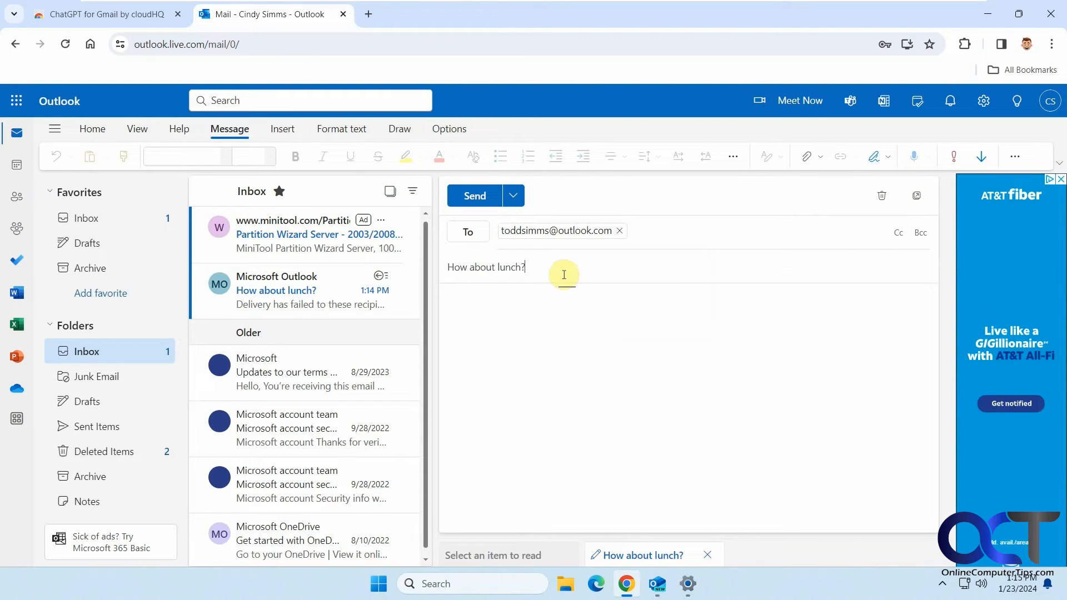
click(486, 207)
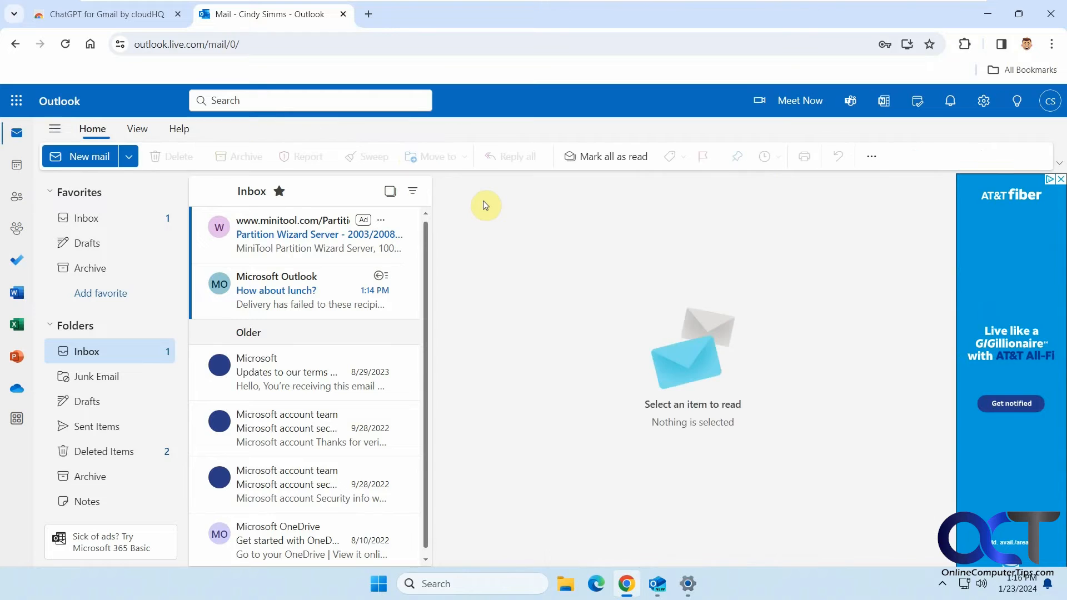
click(658, 582)
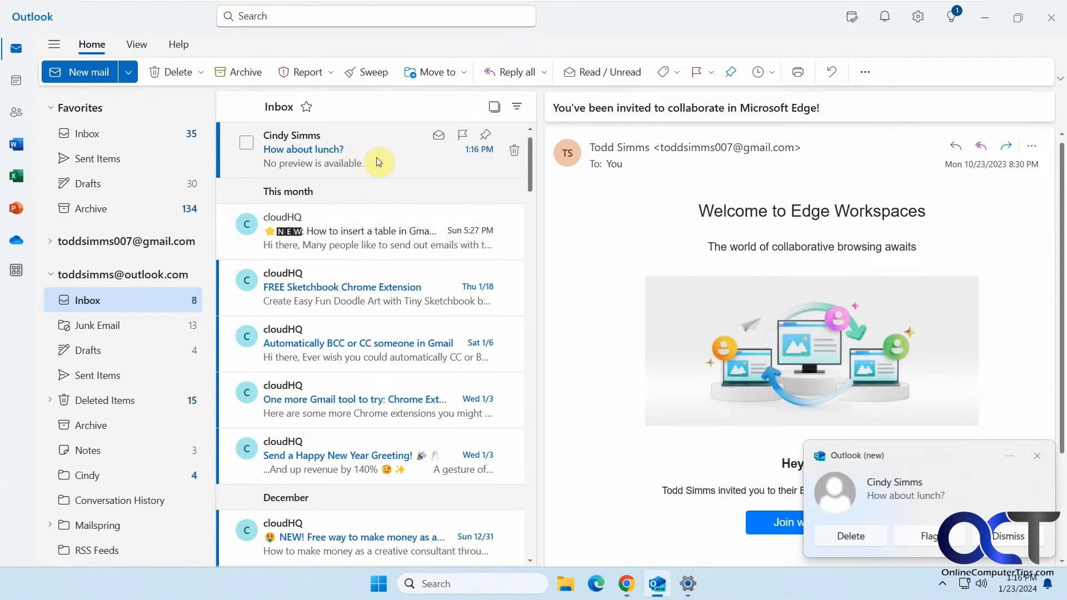
Read the automatic vacation reply for January 22–26 in web mail, then go to the January 2024 calendar
click(630, 591)
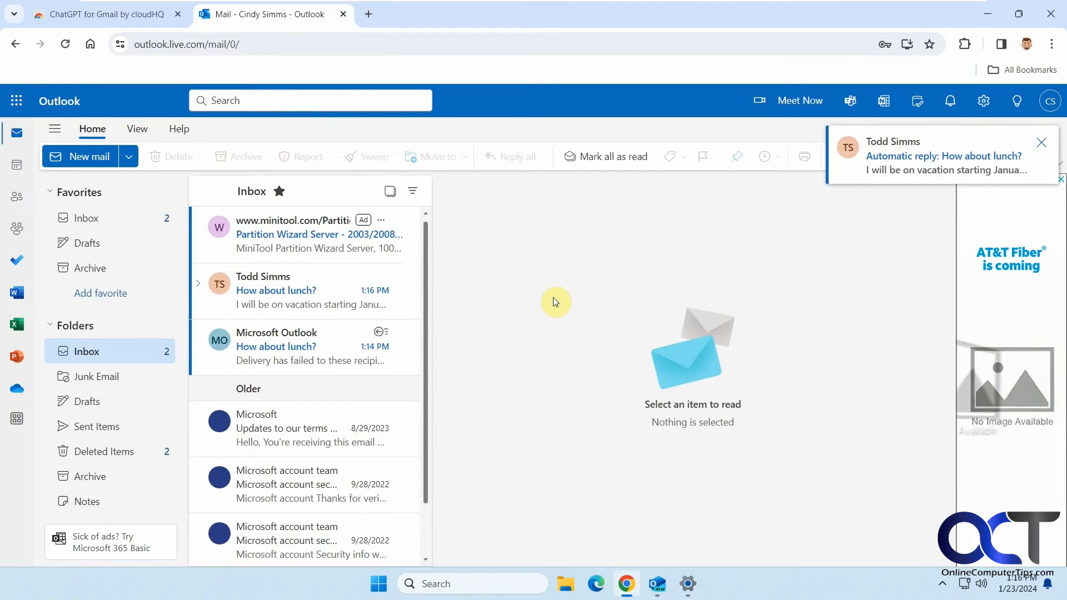
click(310, 306)
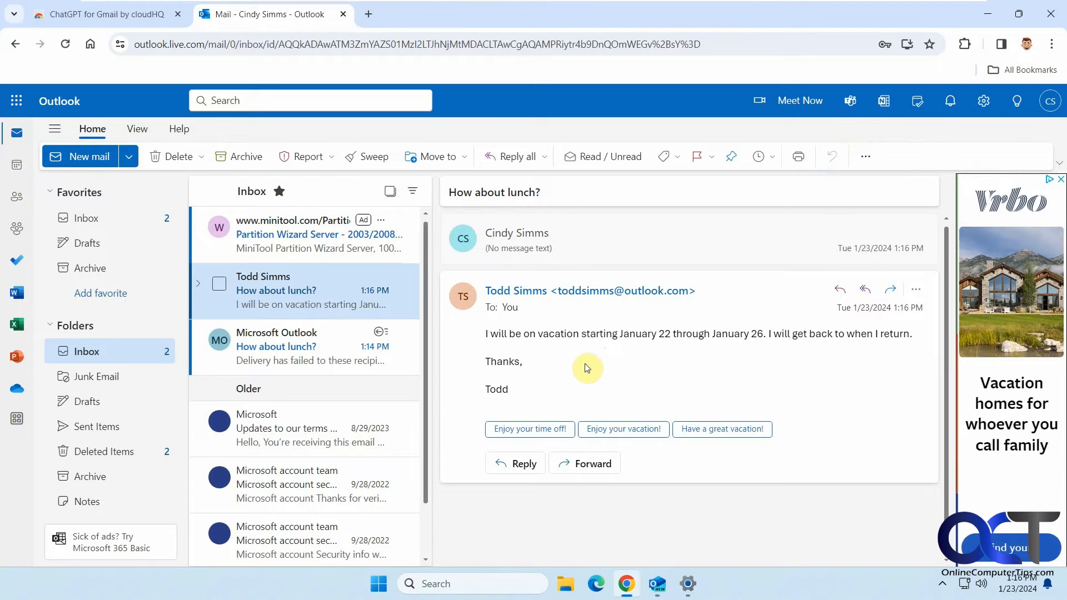
click(17, 165)
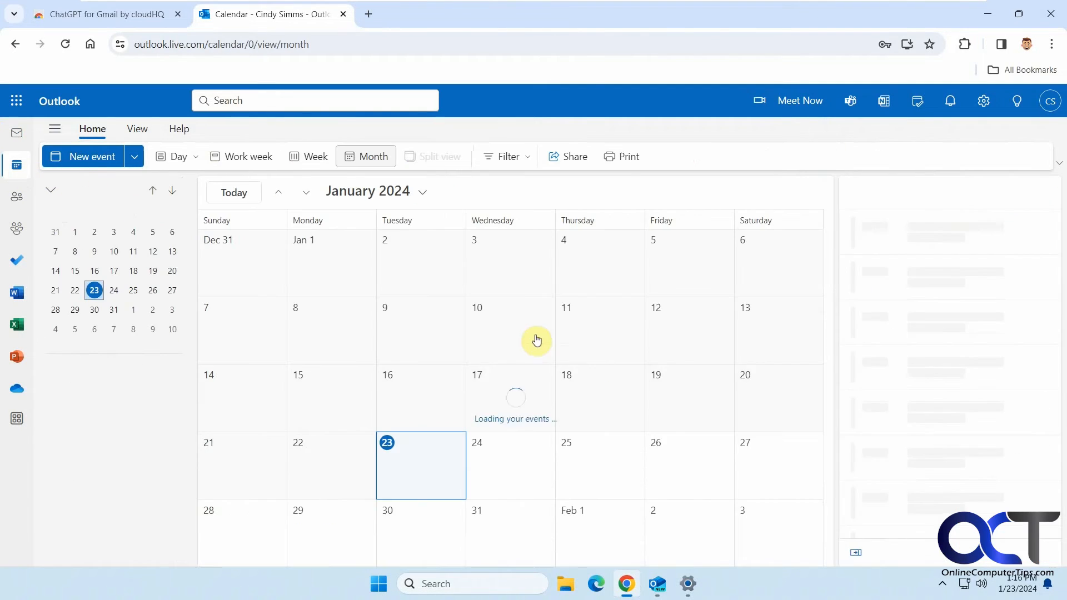
Create a 'Sales Meeting' event on January 25 from 9:00 to 10:00 AM
click(580, 464)
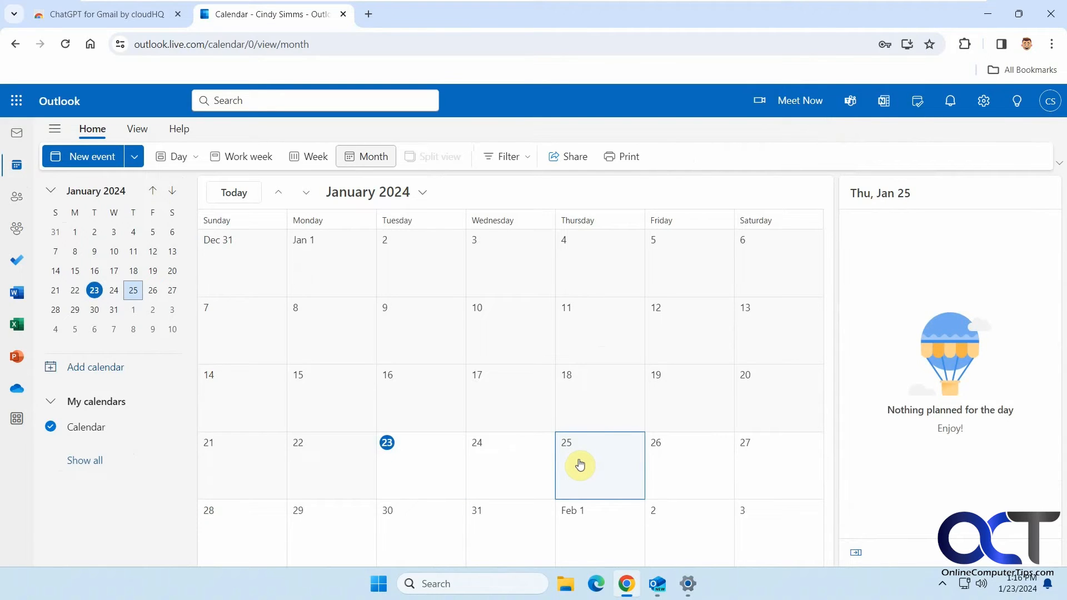
click(580, 464)
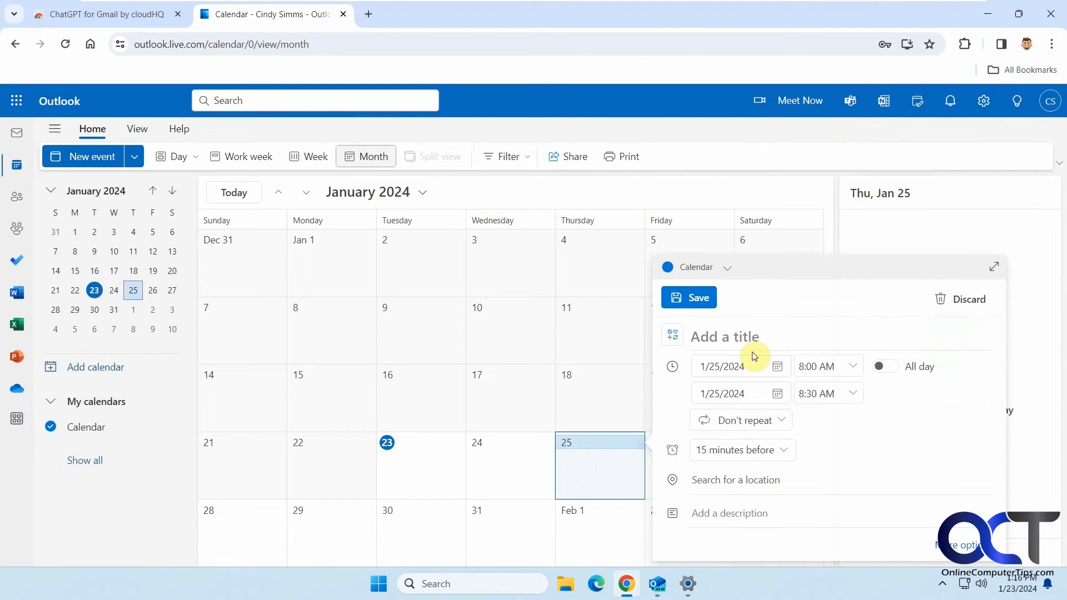
text(Sales Meetin)
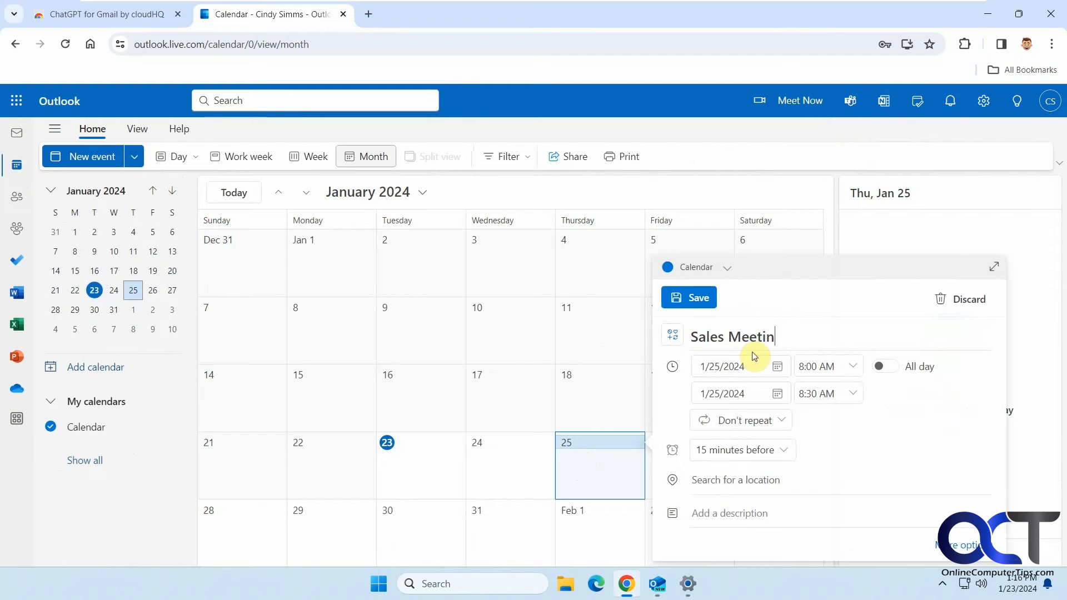
text(g)
click(854, 390)
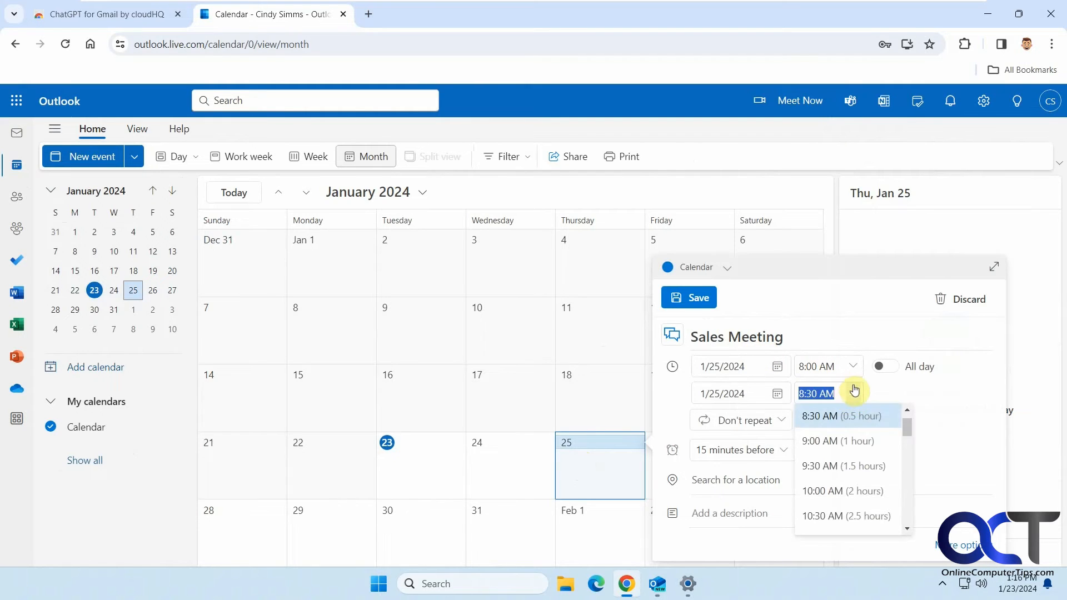
click(851, 368)
click(842, 437)
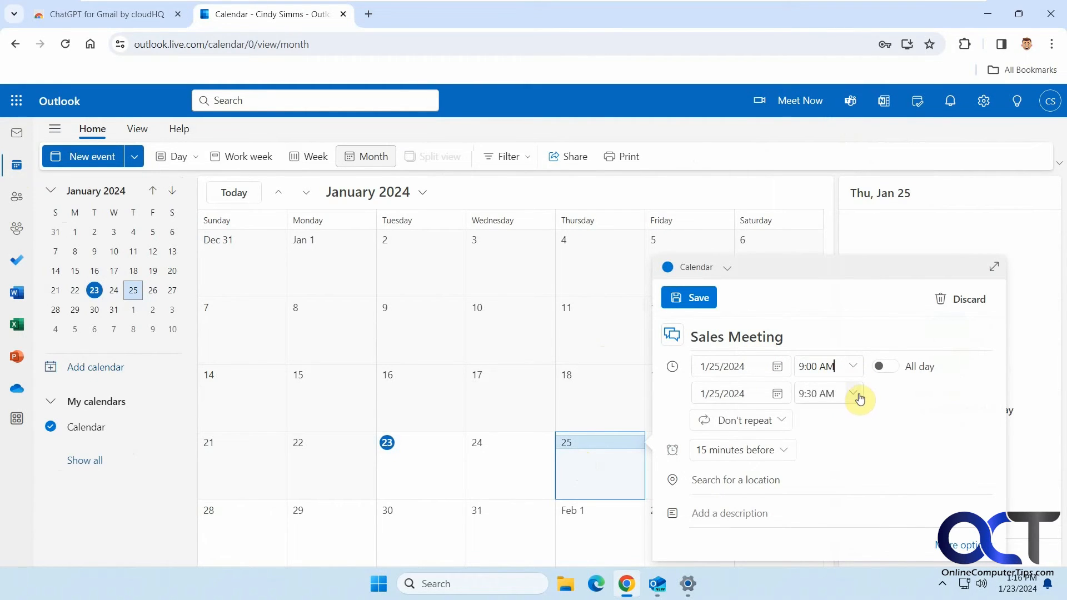
click(860, 398)
click(840, 439)
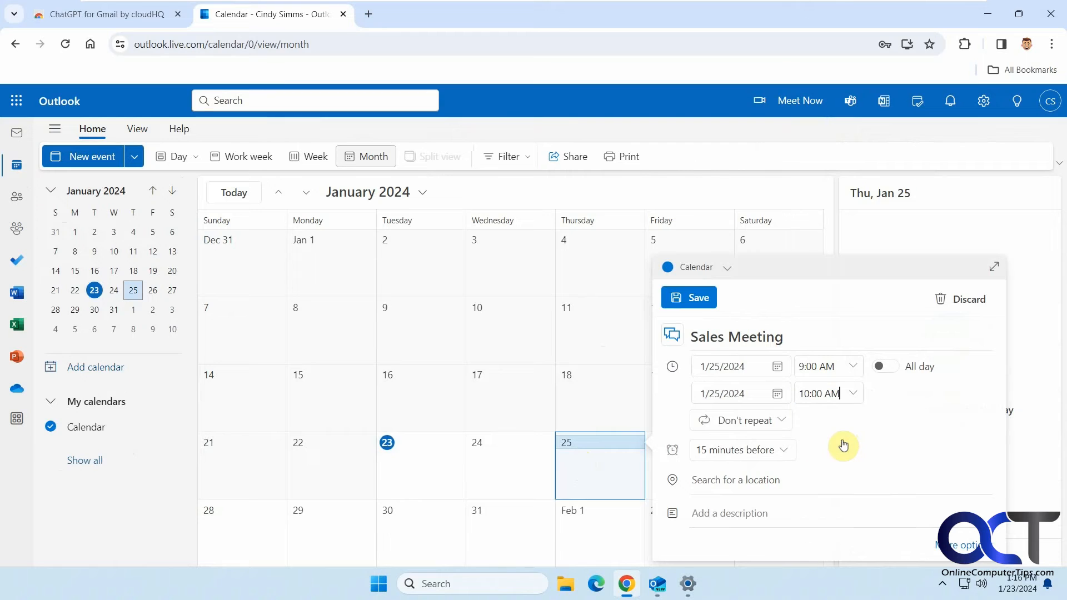
Invite the vacationing outlook.com contact, add the note 'Be there!', and send the invitation
click(763, 520)
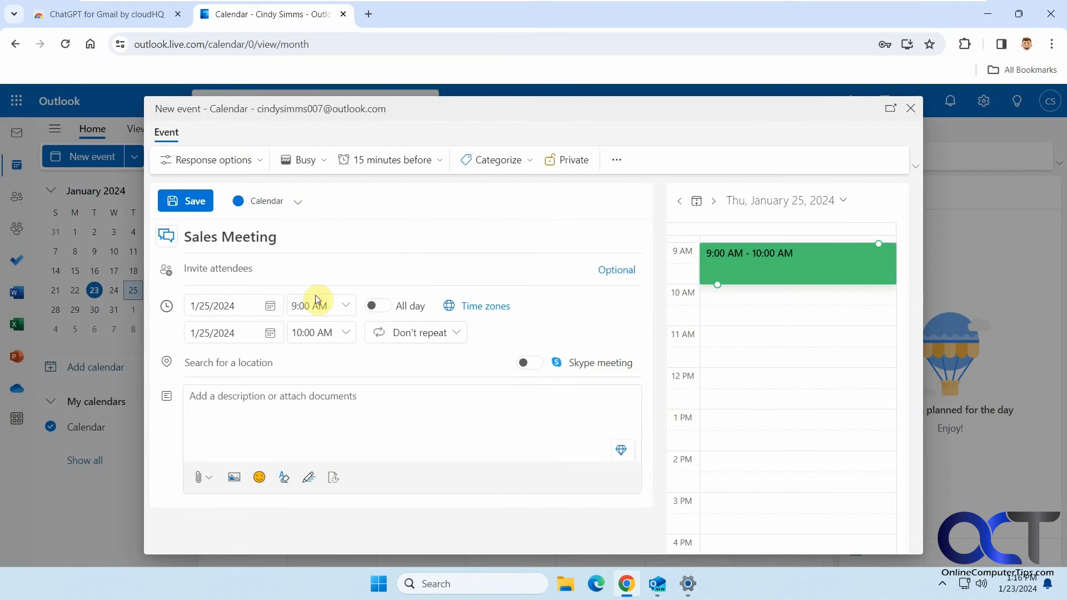
click(305, 269)
text(to)
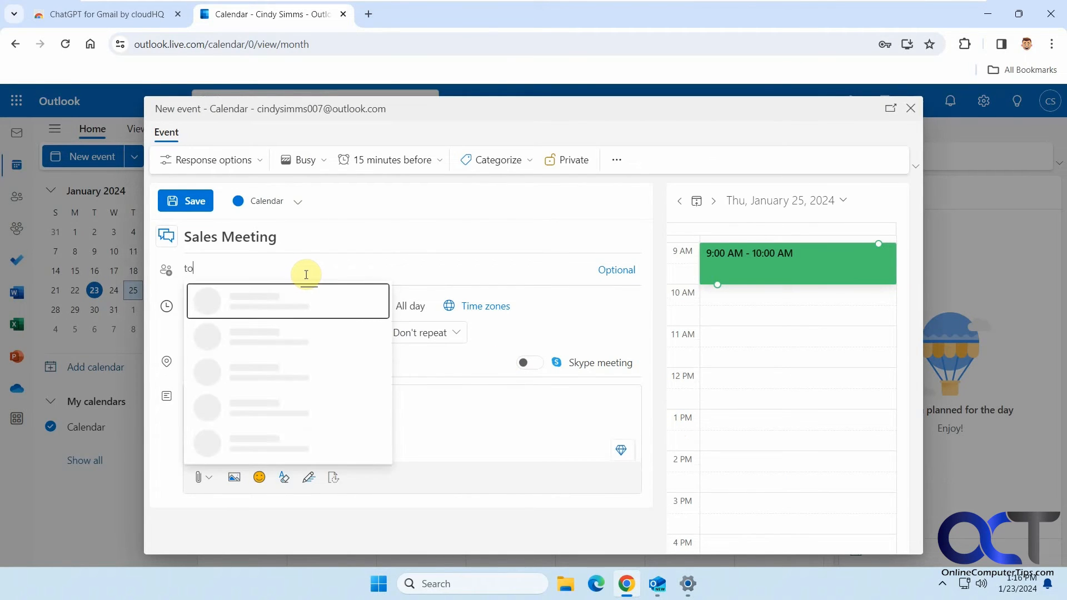
text(dd)
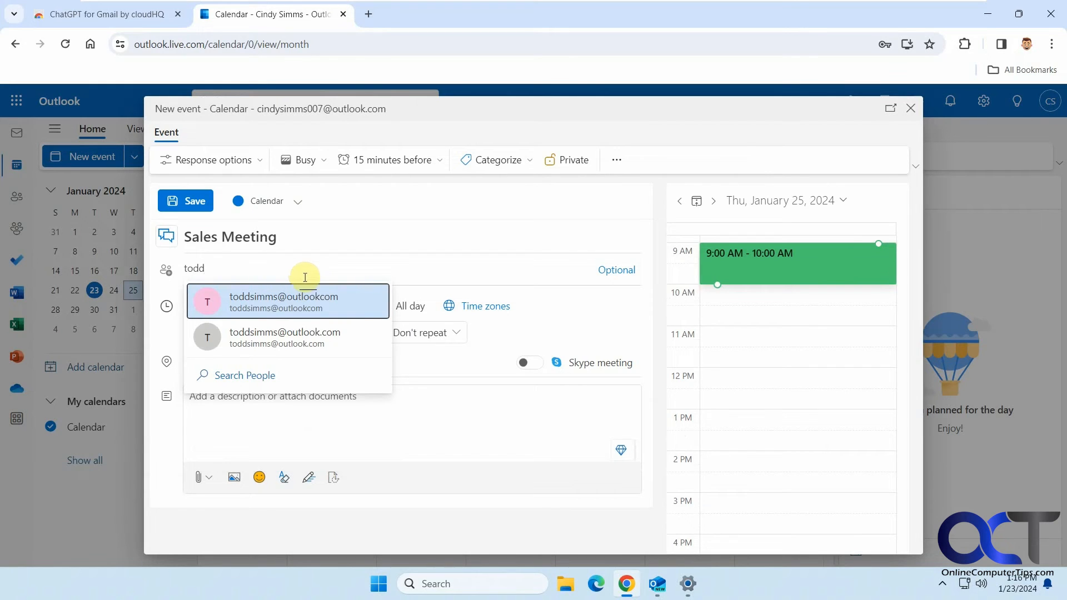
click(303, 336)
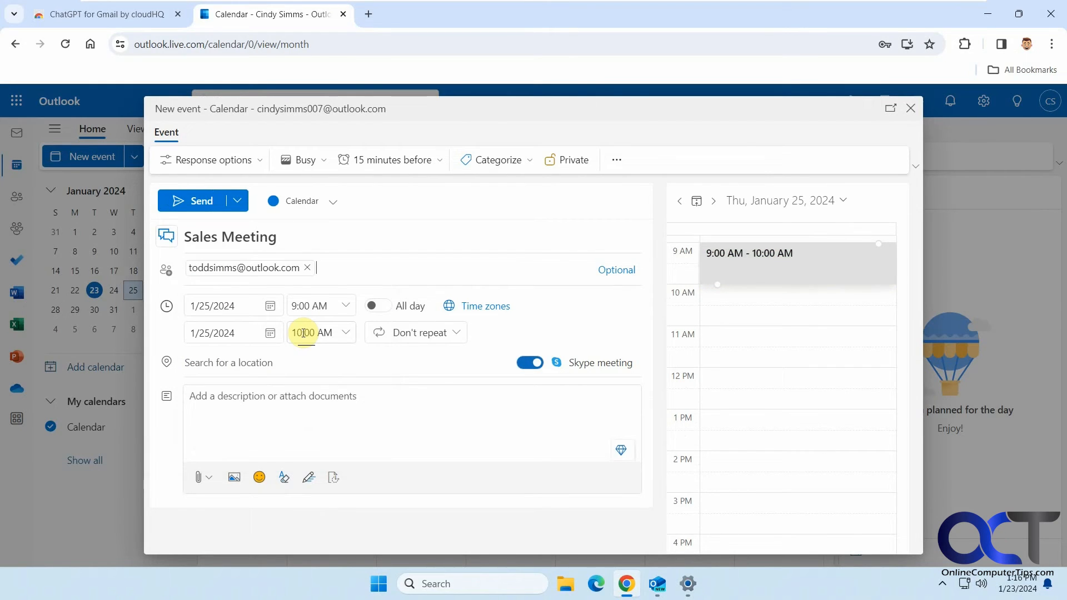
click(322, 405)
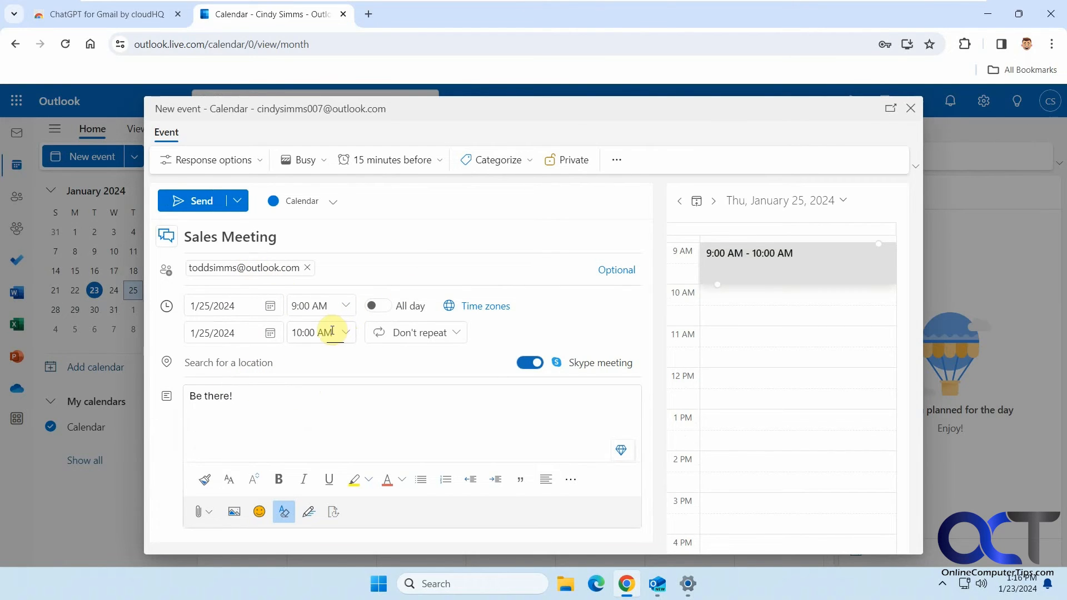
click(203, 201)
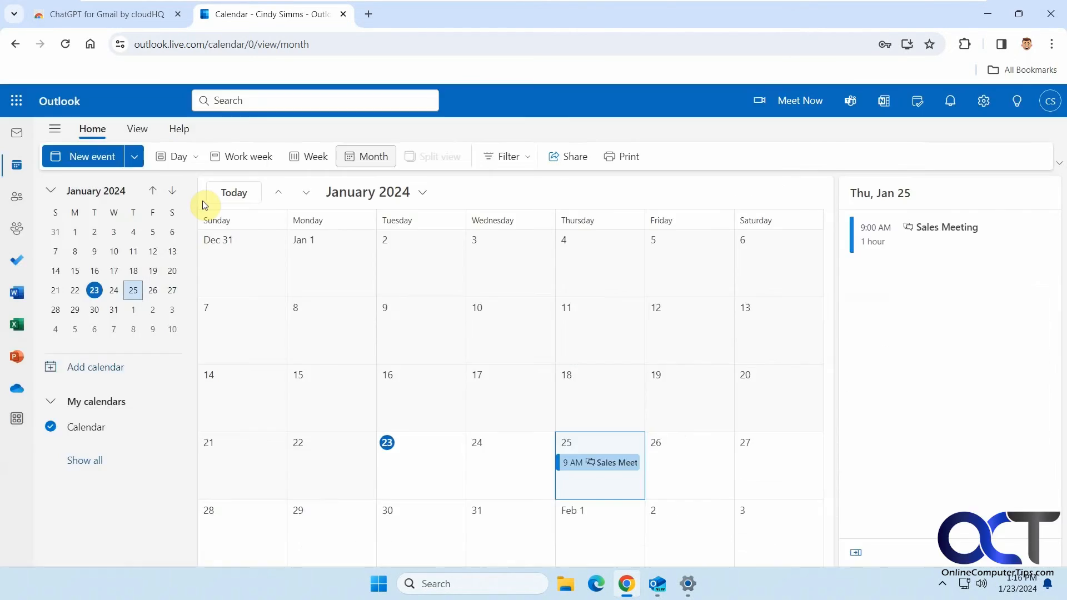
click(17, 137)
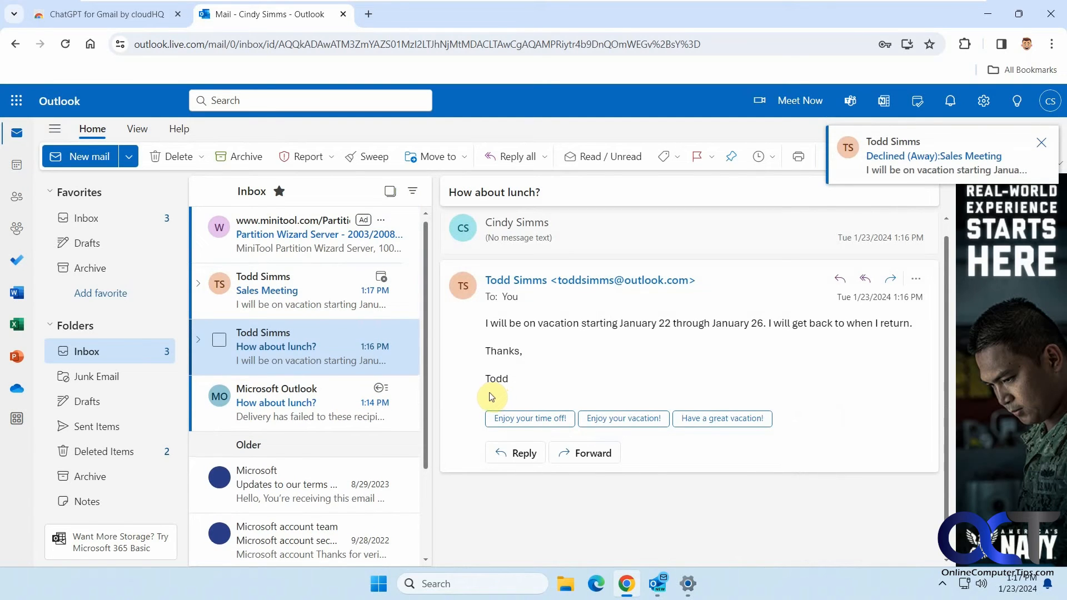
click(326, 306)
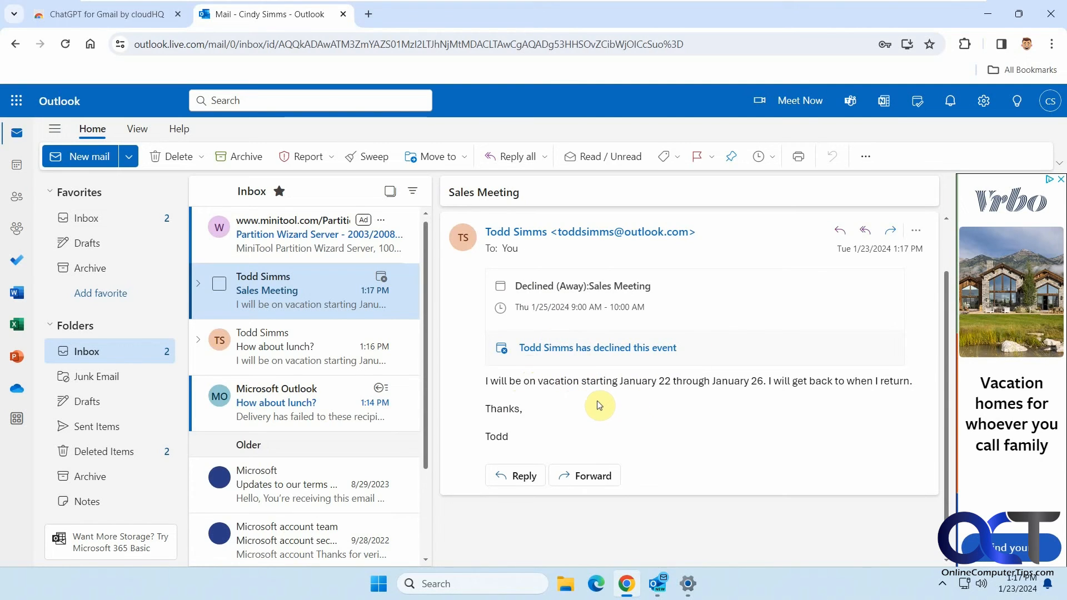
click(657, 583)
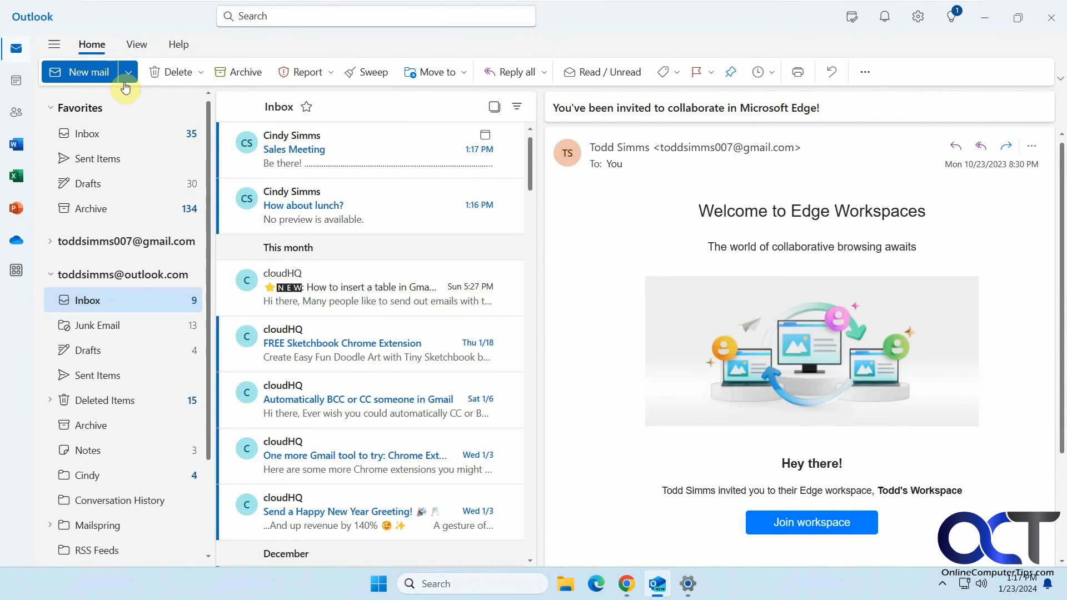
Review the Outlook.com auto-replies: on 1/22/2024 8:00 AM to 1/26/2024 5:00 PM, declining new invitations
click(918, 16)
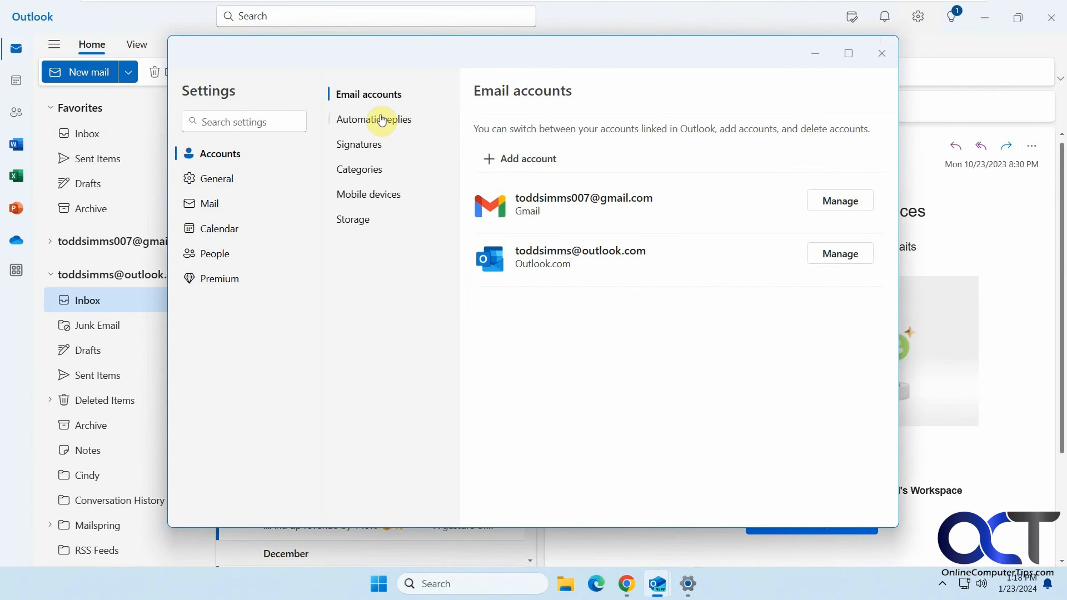
click(382, 121)
click(720, 192)
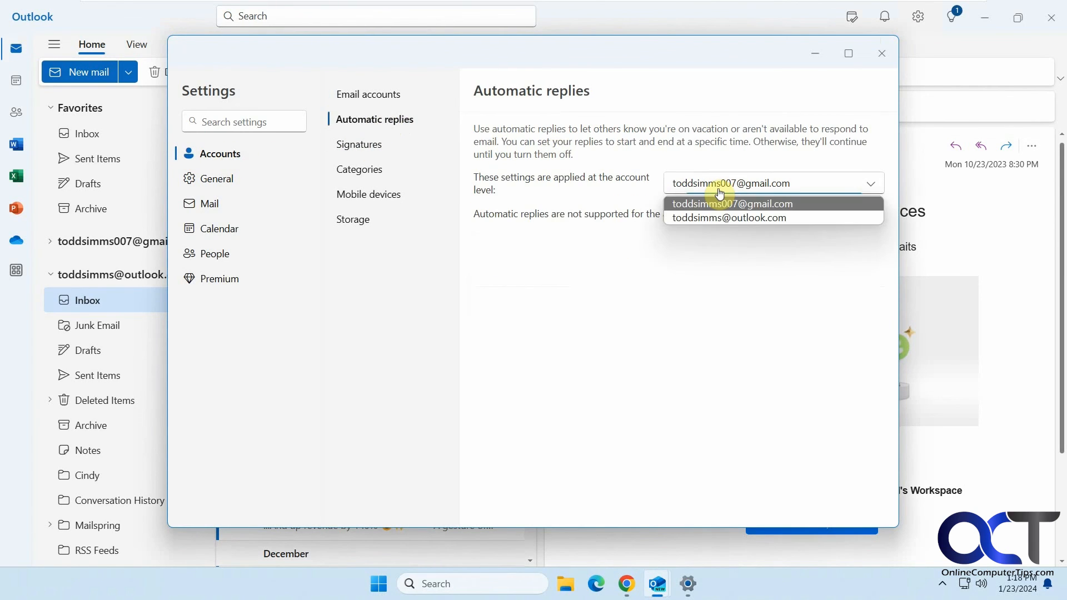
click(711, 215)
scroll(725, 328, down, 1)
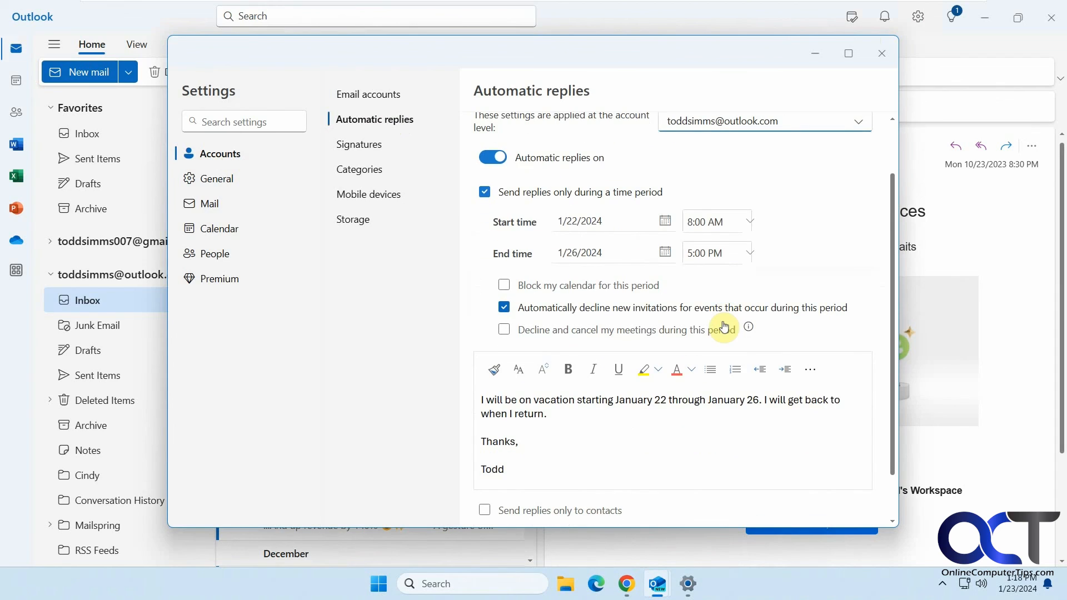